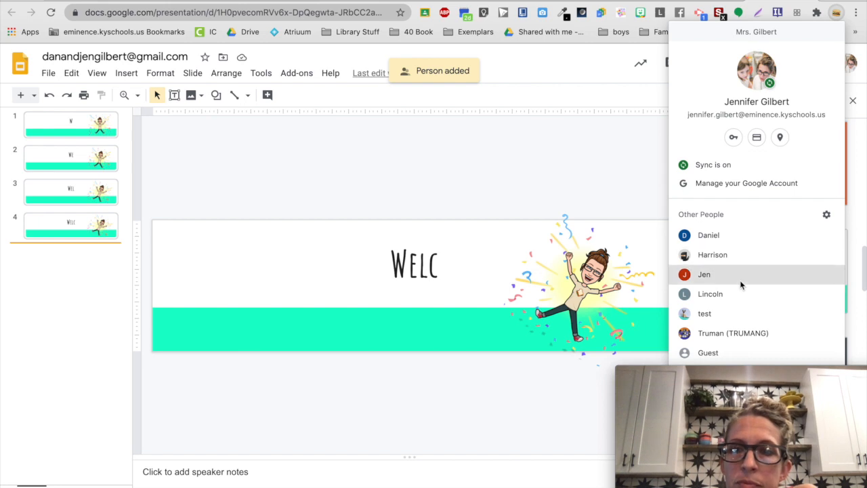
# Switch to the personal browser profile and examine the frame-by-frame text and head changes through slide 12 of "Classroom header floating head".
pyautogui.click(737, 277)
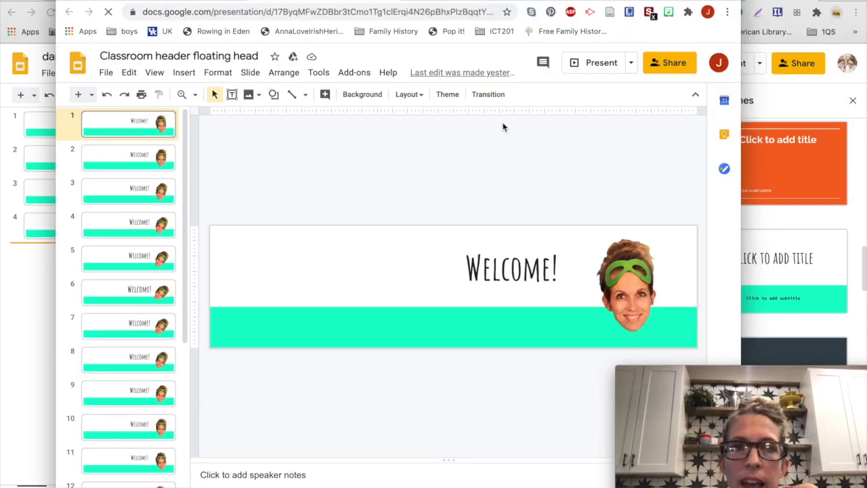
pyautogui.scroll(-3, 159, 285)
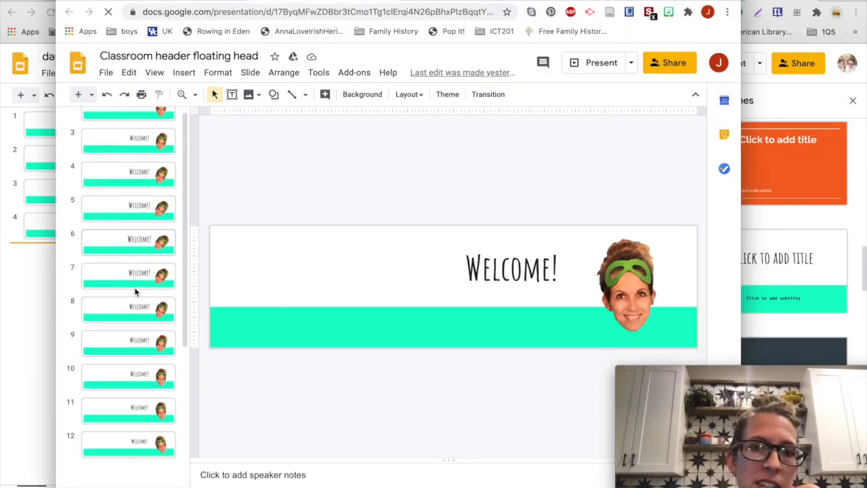
pyautogui.scroll(3, 135, 291)
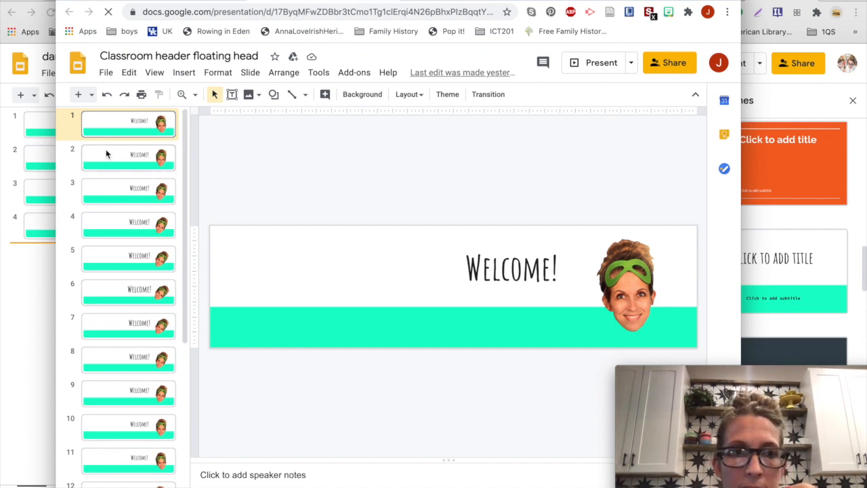
pyautogui.press('Down')
pyautogui.press('Down')
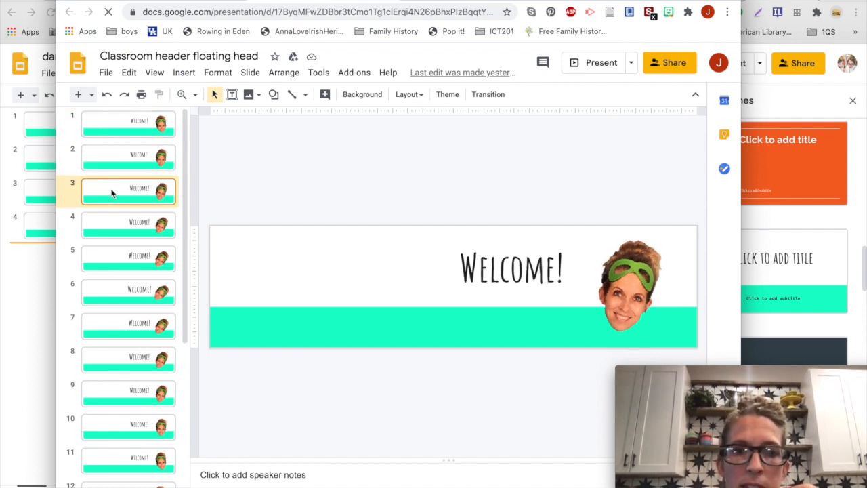
pyautogui.press('Down')
pyautogui.press('Down')
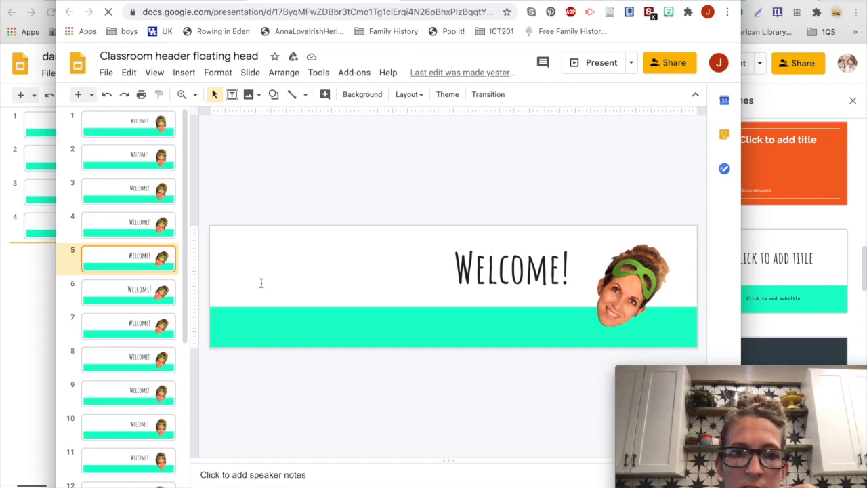
pyautogui.click(119, 292)
pyautogui.click(121, 333)
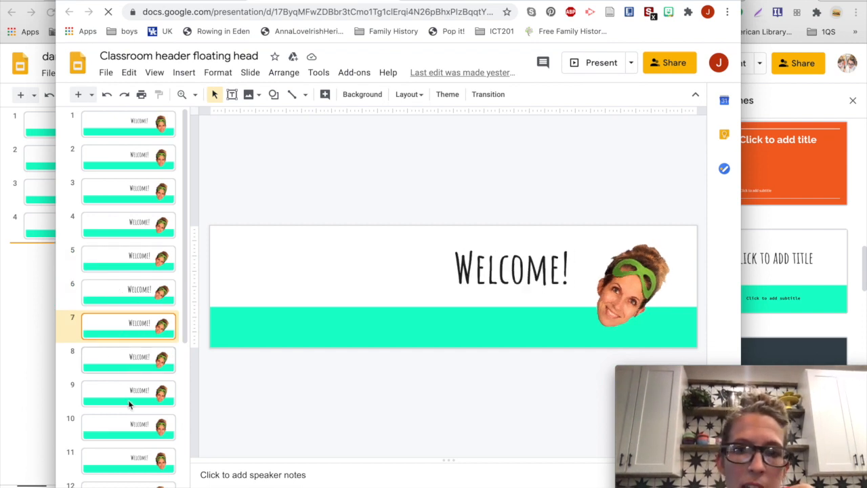
pyautogui.press('Down')
pyautogui.press('Down')
pyautogui.press('Down')
pyautogui.scroll(-1, 135, 437)
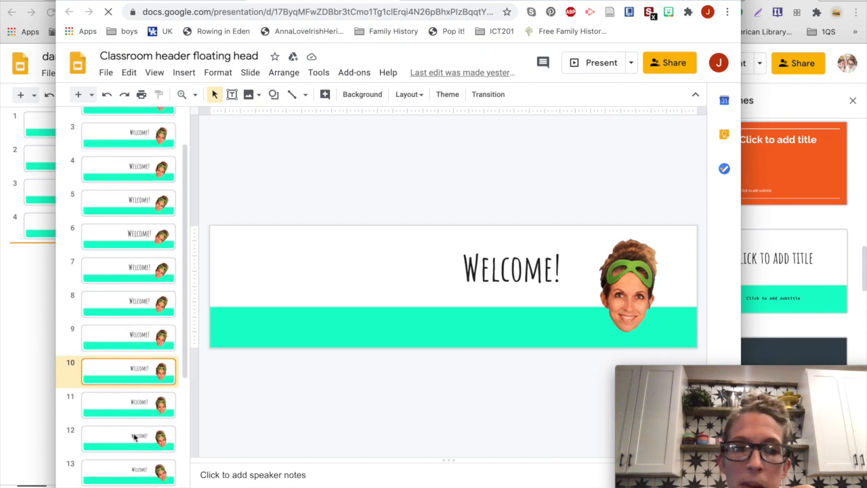
pyautogui.click(133, 408)
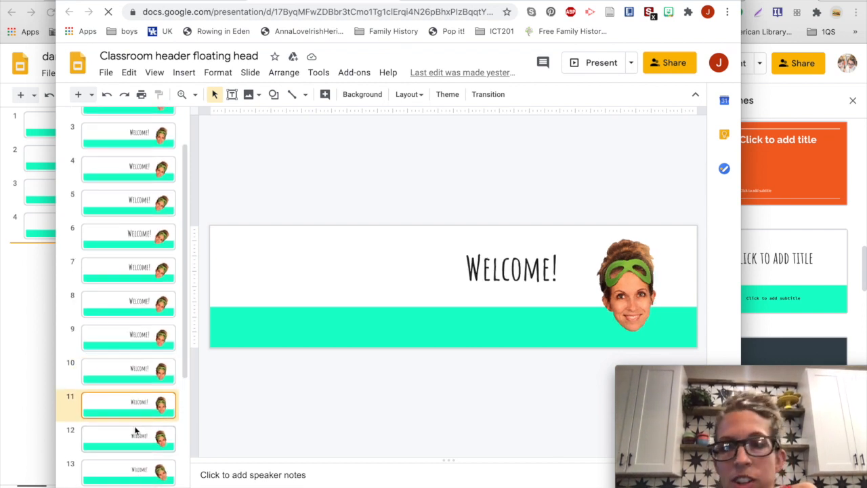
pyautogui.click(134, 427)
pyautogui.scroll(1, 141, 425)
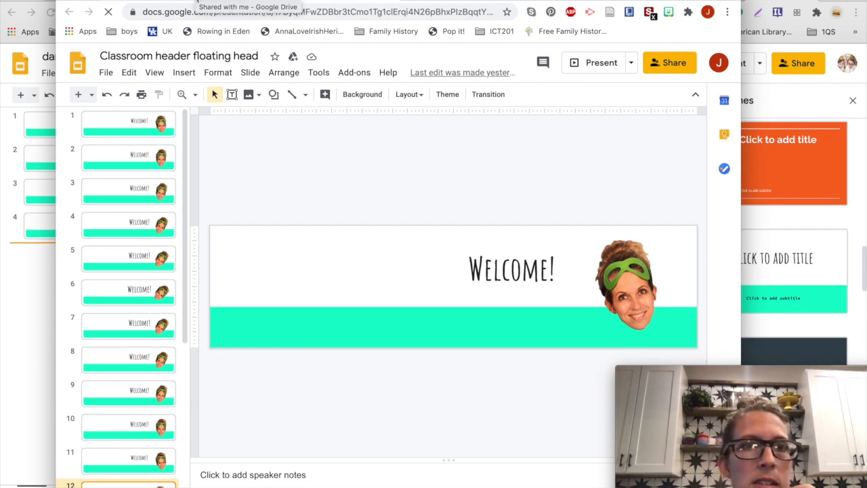
# Open the shared four-slide celebration header presentation in this profile and start Create GIF in the Creator Studio add-on.
pyautogui.click(208, 1)
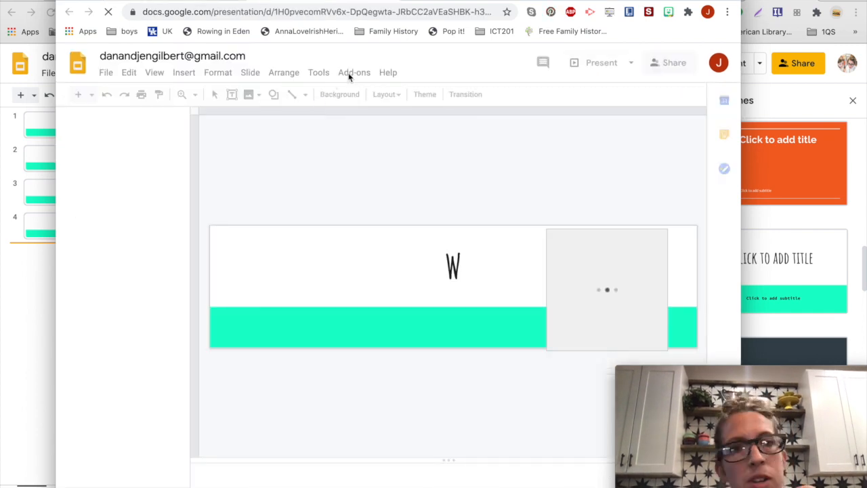
pyautogui.click(349, 72)
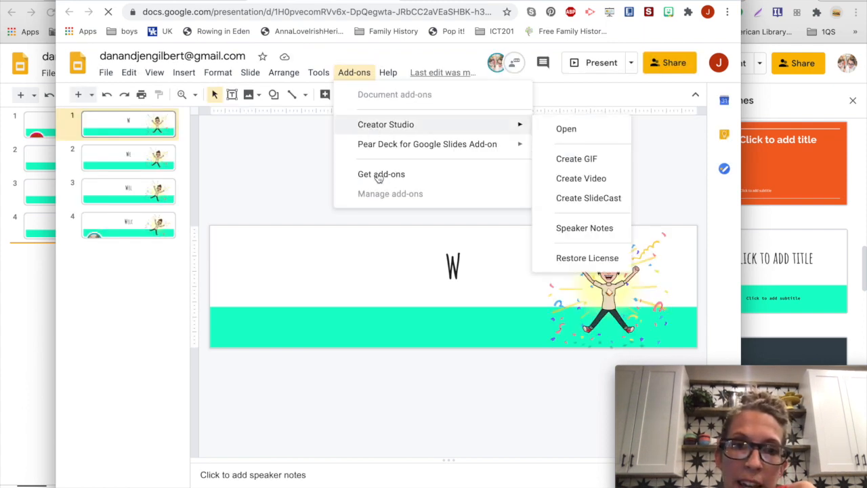
pyautogui.click(396, 126)
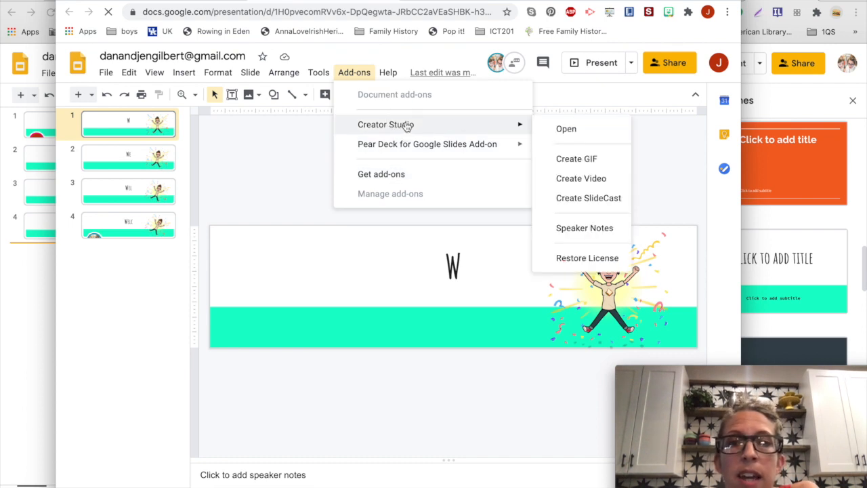
pyautogui.click(591, 158)
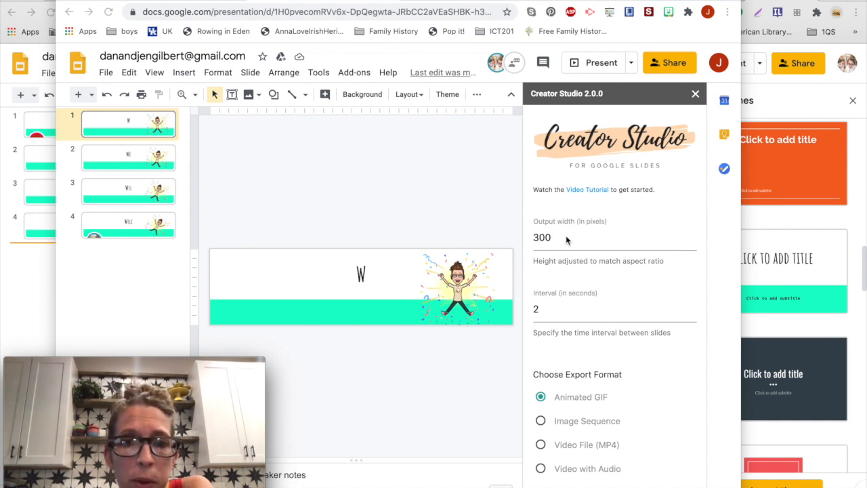
# Set the GIF output width to 1600 pixels, generate the animated GIF and download it.
pyautogui.doubleClick(529, 239)
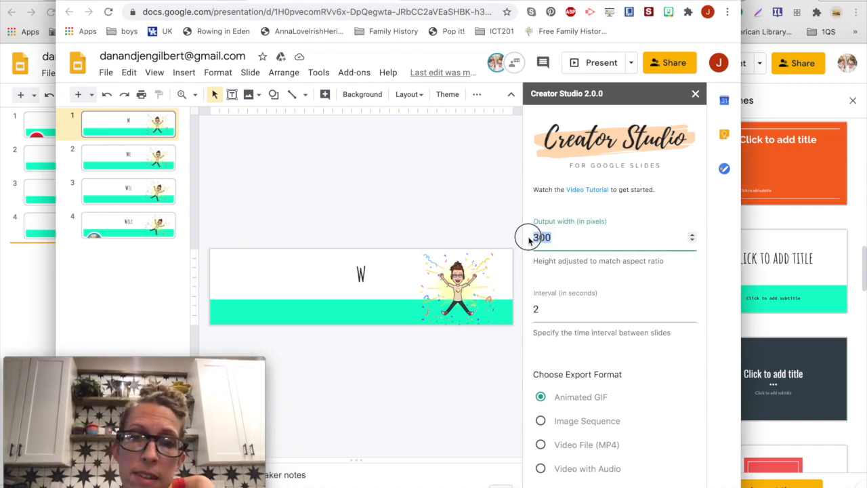
pyautogui.write('1600')
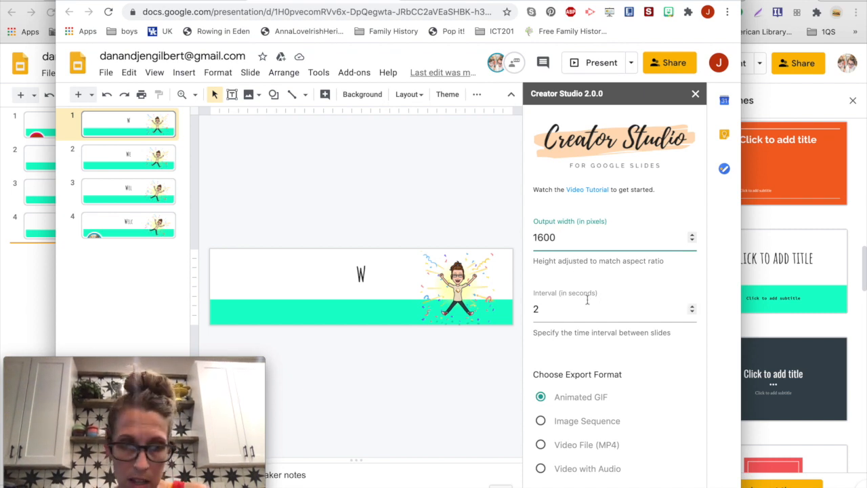
pyautogui.scroll(-2, 622, 358)
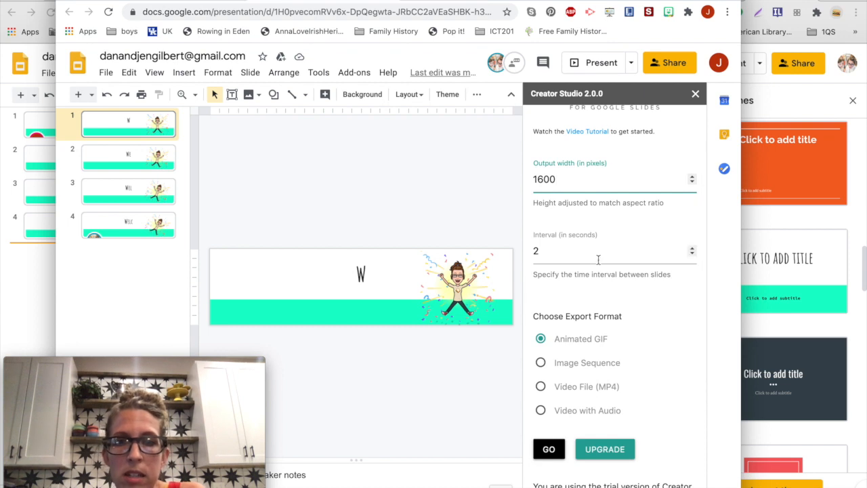
pyautogui.scroll(-2, 622, 347)
pyautogui.scroll(3, 622, 347)
pyautogui.scroll(-1, 622, 347)
pyautogui.scroll(-2, 621, 346)
pyautogui.click(552, 405)
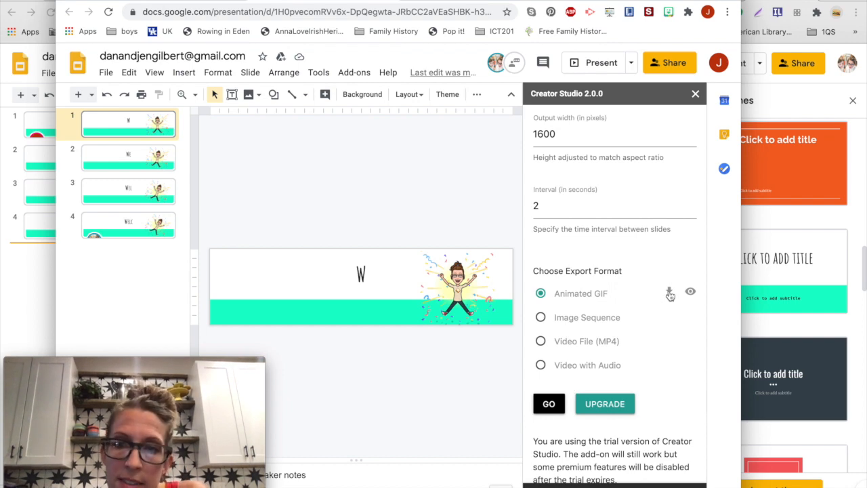
pyautogui.click(669, 292)
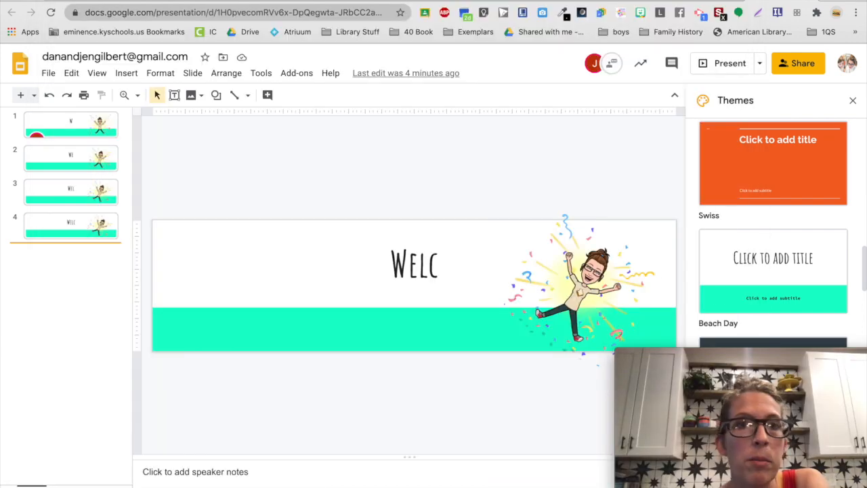
# Switch to the Graphic Design-2A class in Google Classroom and check the Downloads folder for the exported GIF.
pyautogui.click(279, 1)
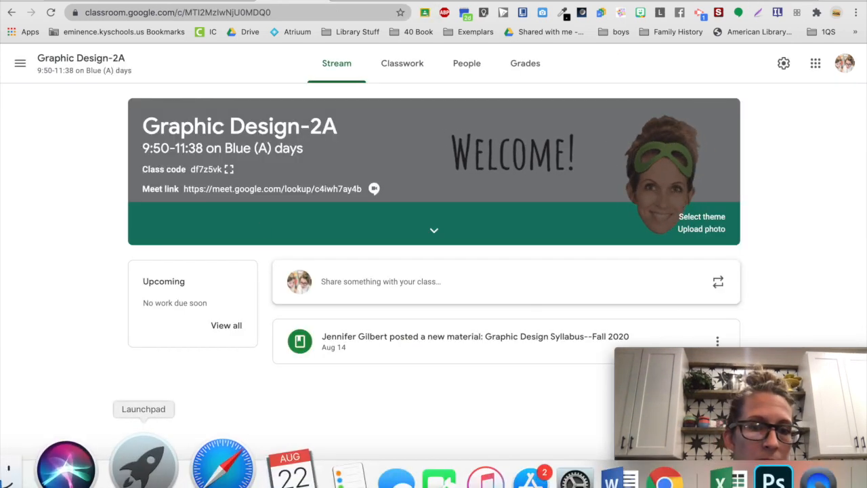
pyautogui.moveTo(60, 483)
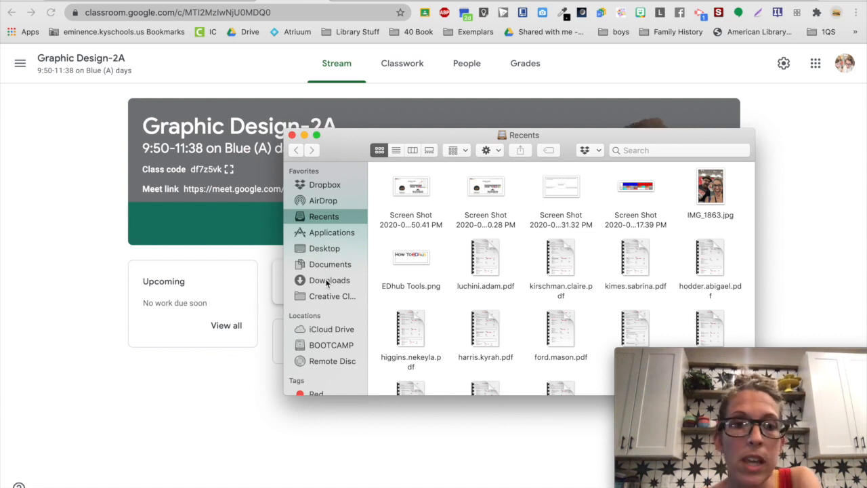
pyautogui.click(327, 282)
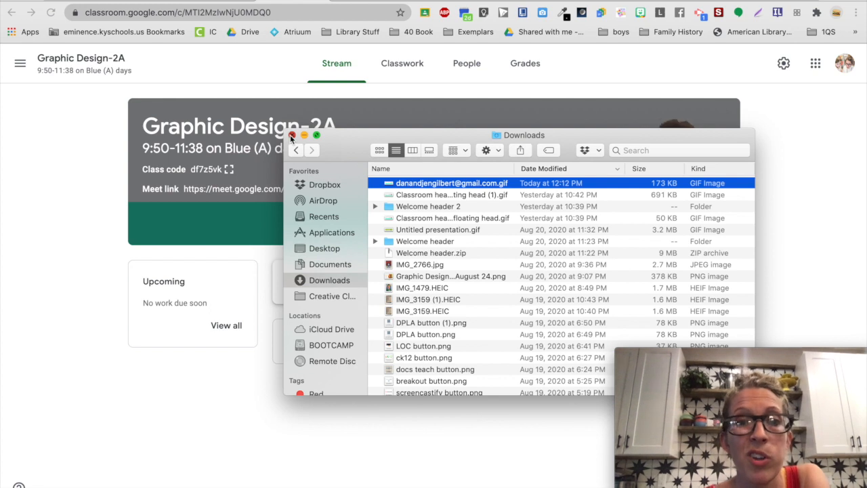
pyautogui.click(291, 135)
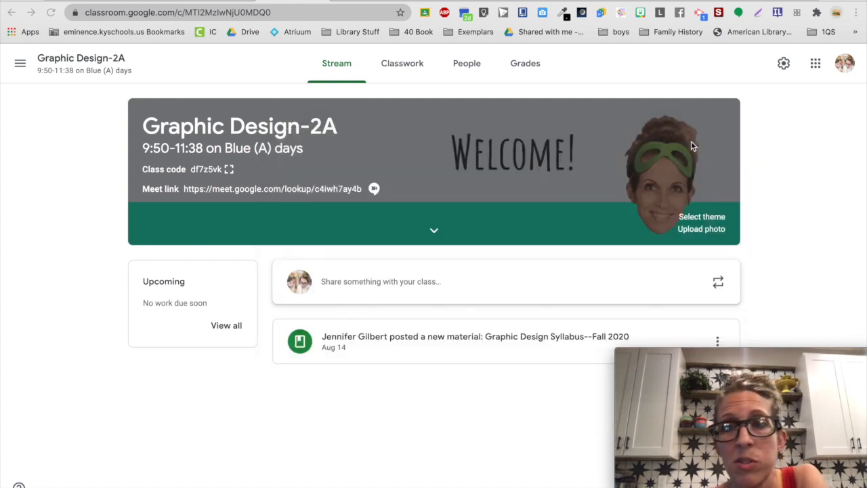
# Upload the exported header GIF from the Downloads folder as the Graphic Design-2A class header photo.
pyautogui.click(698, 231)
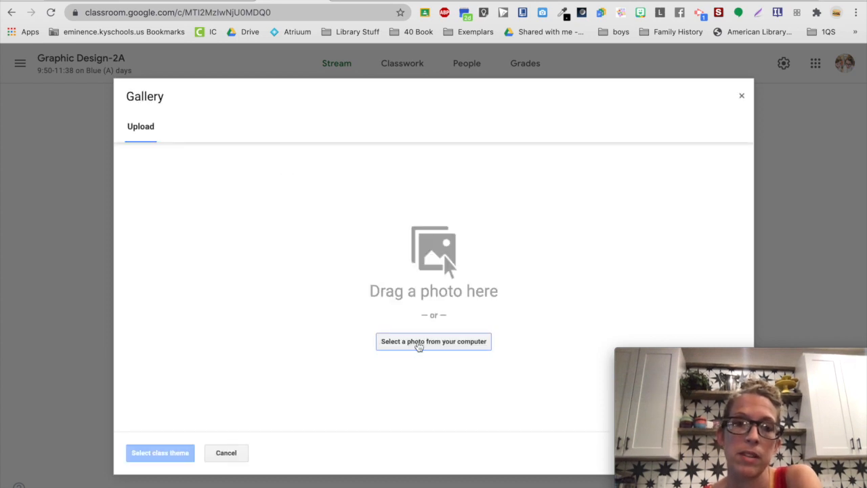
pyautogui.click(419, 346)
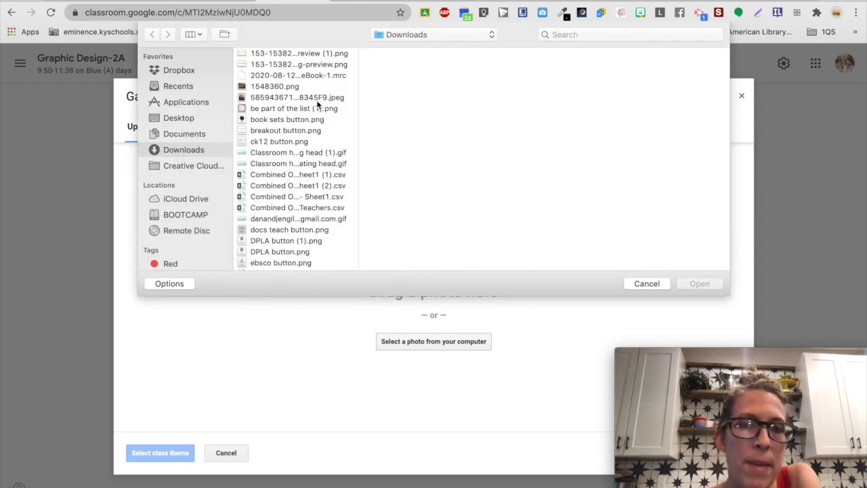
pyautogui.click(283, 219)
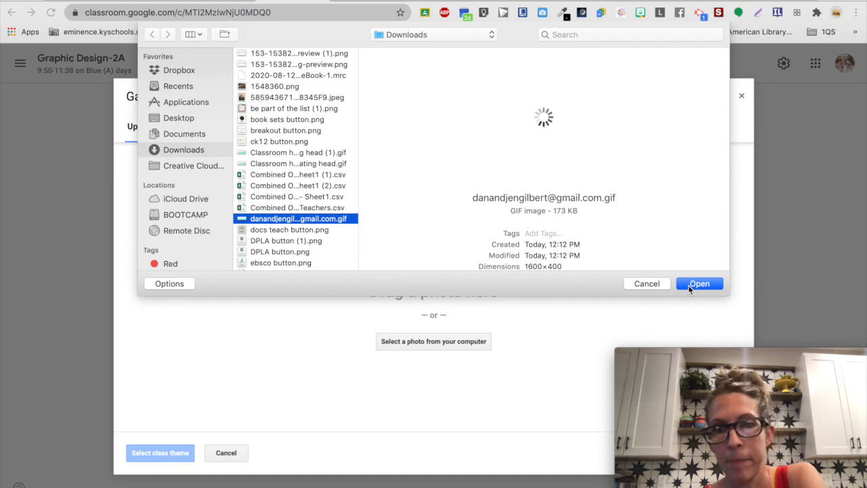
pyautogui.click(688, 285)
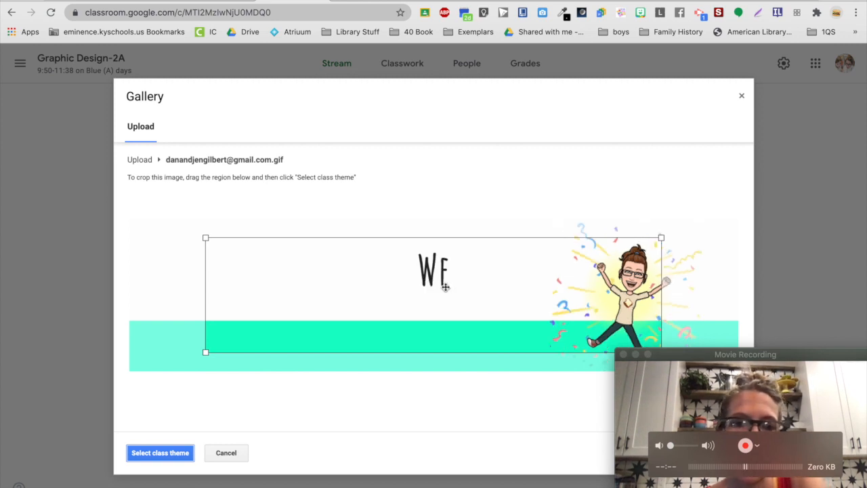
# Enlarge the crop region to cover nearly the whole header image and apply it as the class theme.
pyautogui.moveTo(296, 306); pyautogui.dragTo(147, 359)
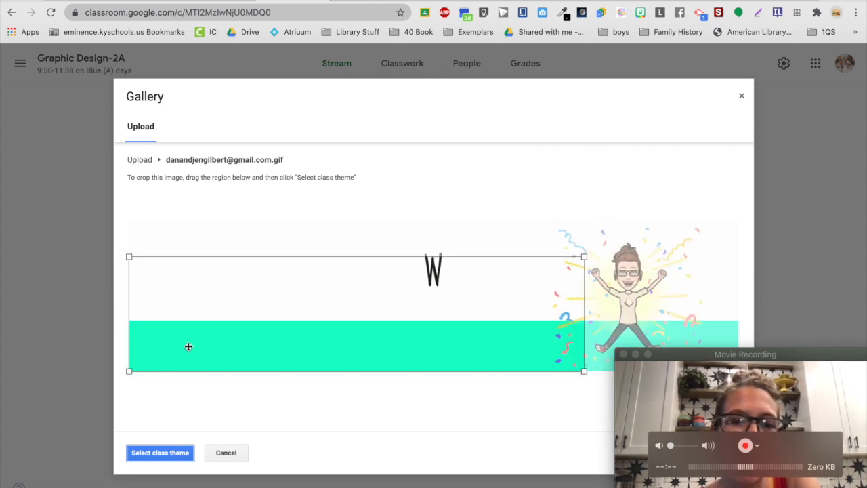
pyautogui.moveTo(584, 257); pyautogui.dragTo(756, 212)
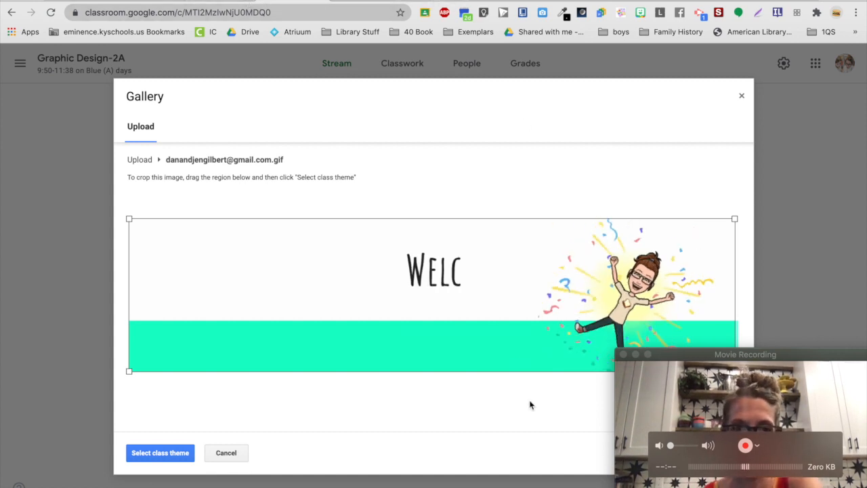
pyautogui.click(158, 453)
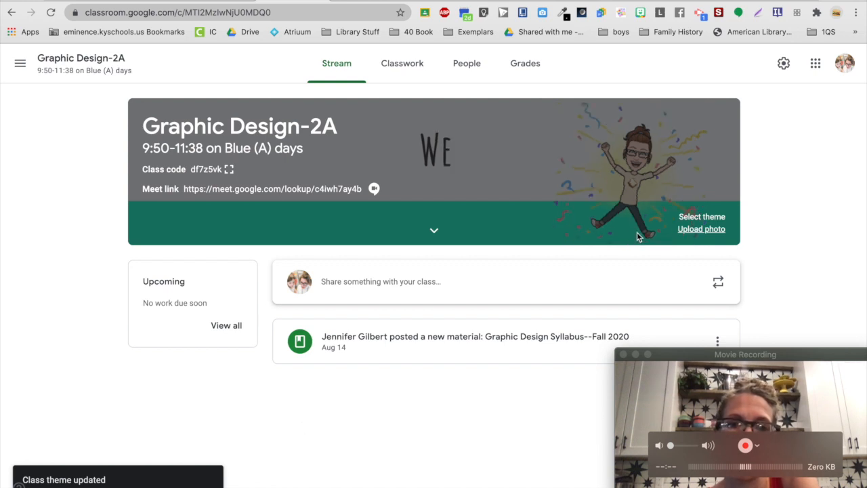
# Open the Graphic Design-3B class.
pyautogui.click(20, 64)
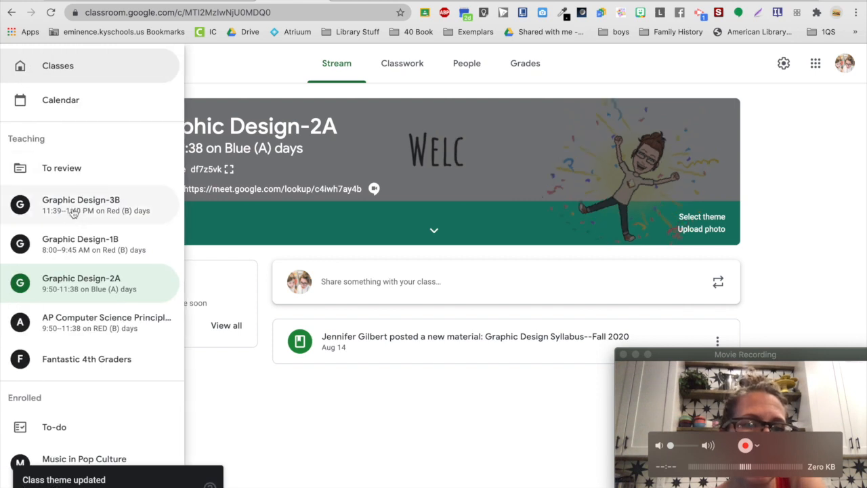
pyautogui.click(73, 214)
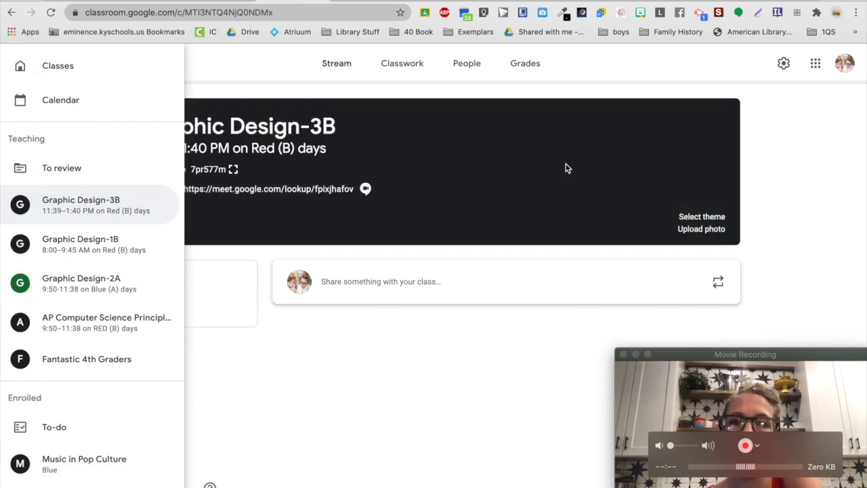